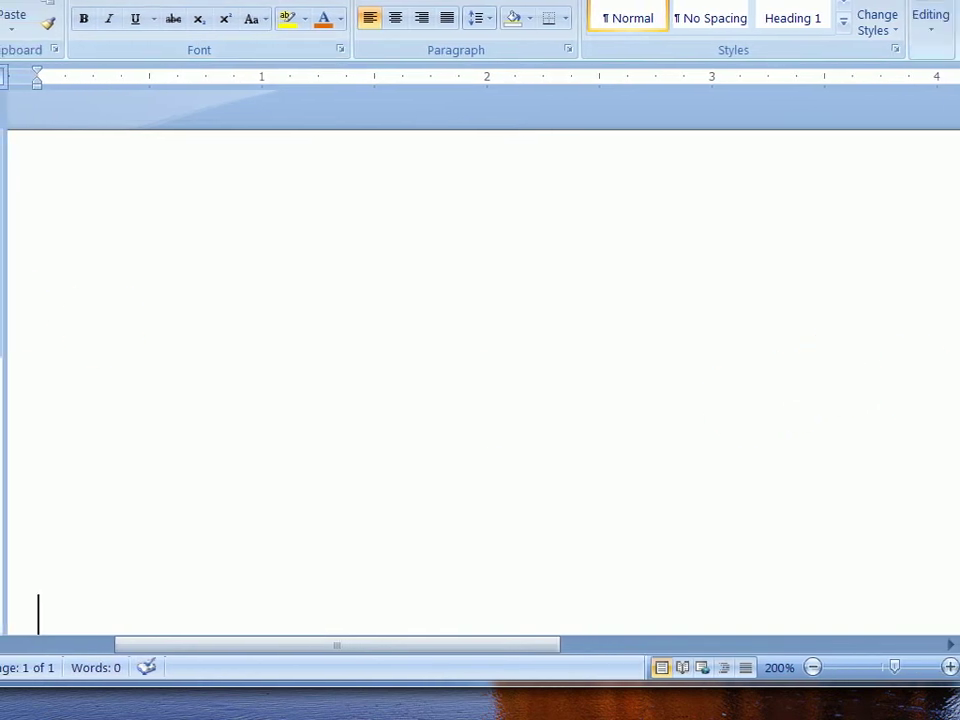
Reduce the blank document's zoom to 90%
left_click(797, 667)
left_click(797, 667)
left_click(797, 667)
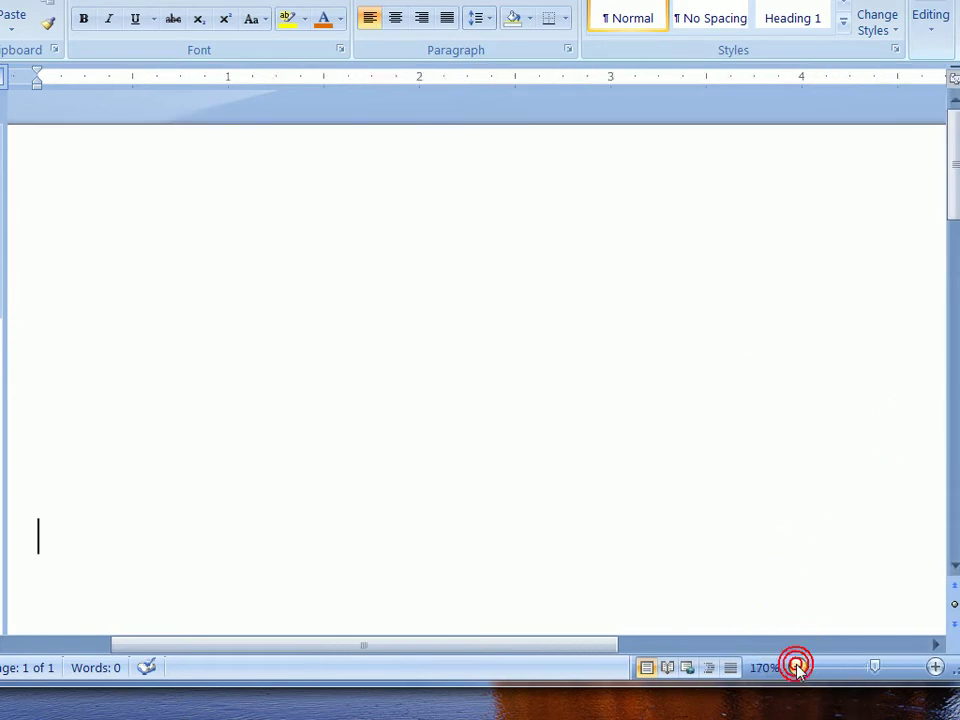
left_click(797, 667)
left_click(797, 667)
left_click(797, 667)
left_click(797, 667)
left_click(797, 667)
left_click(797, 667)
left_click(797, 667)
left_click(797, 667)
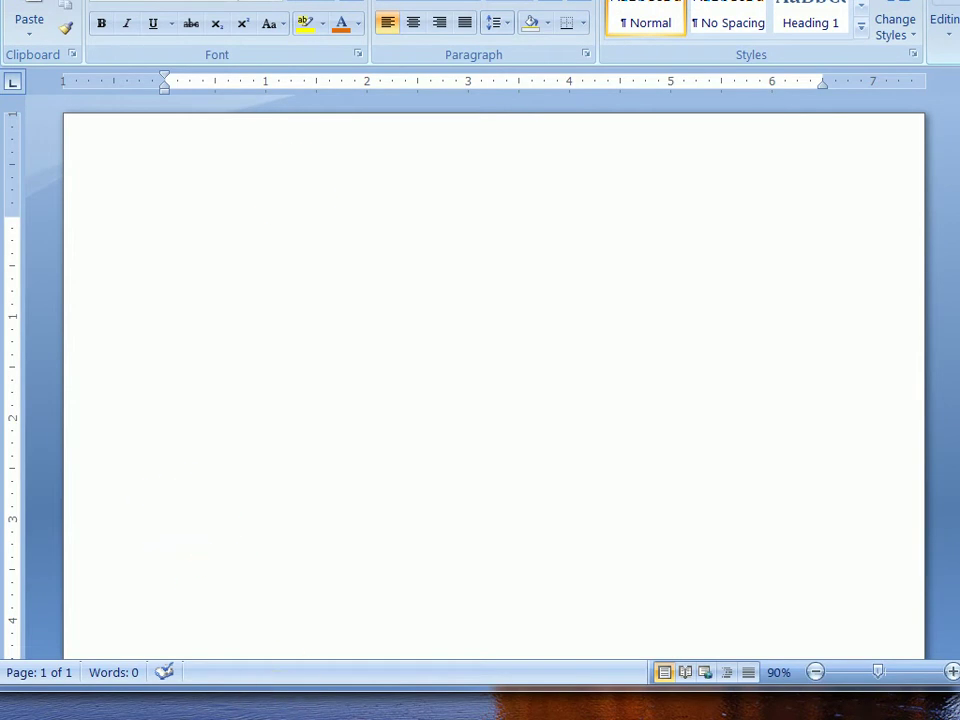
Switch to the file explorer and launch the winscp416 application from the ITE_130\WinSCP folder on Removable Disk (N:)
key("alt+Tab")
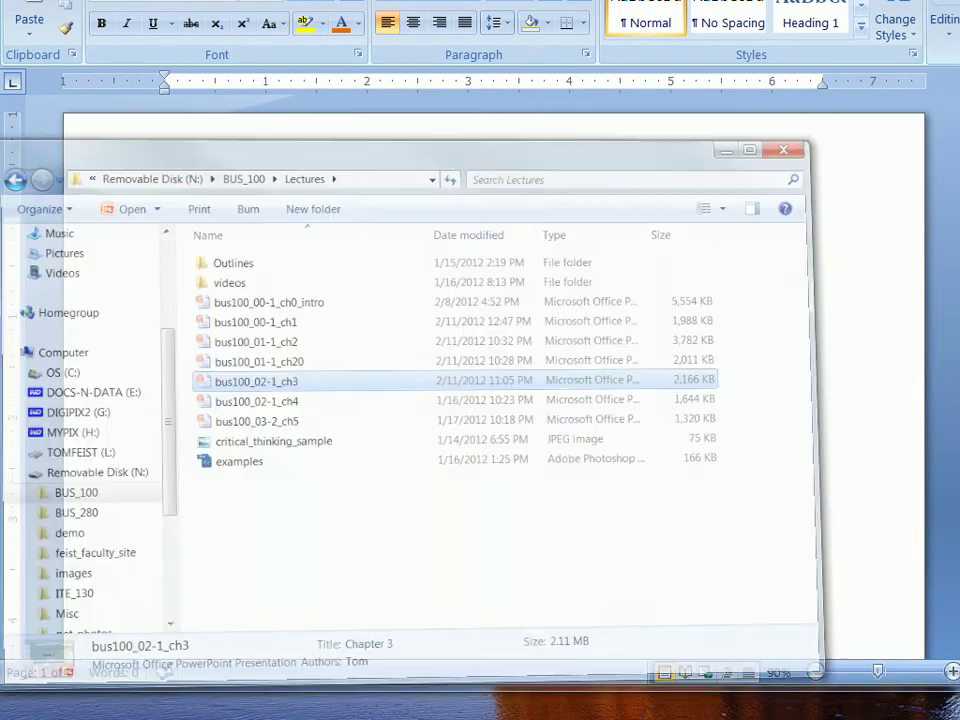
left_click_drag(465, 30, 300, 149)
left_click(72, 138)
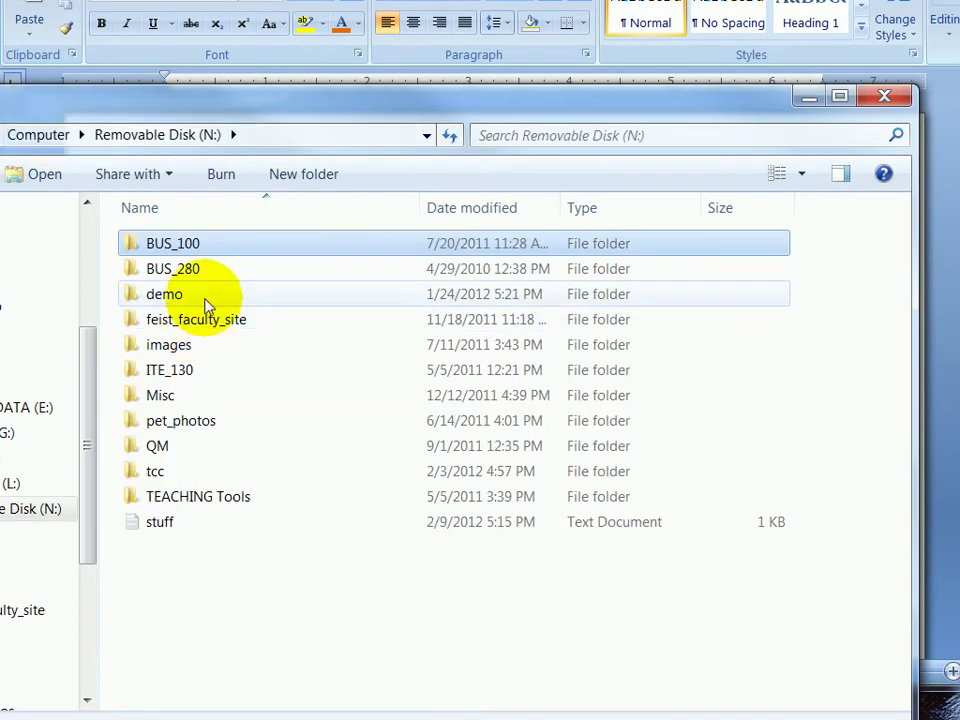
double_click(155, 377)
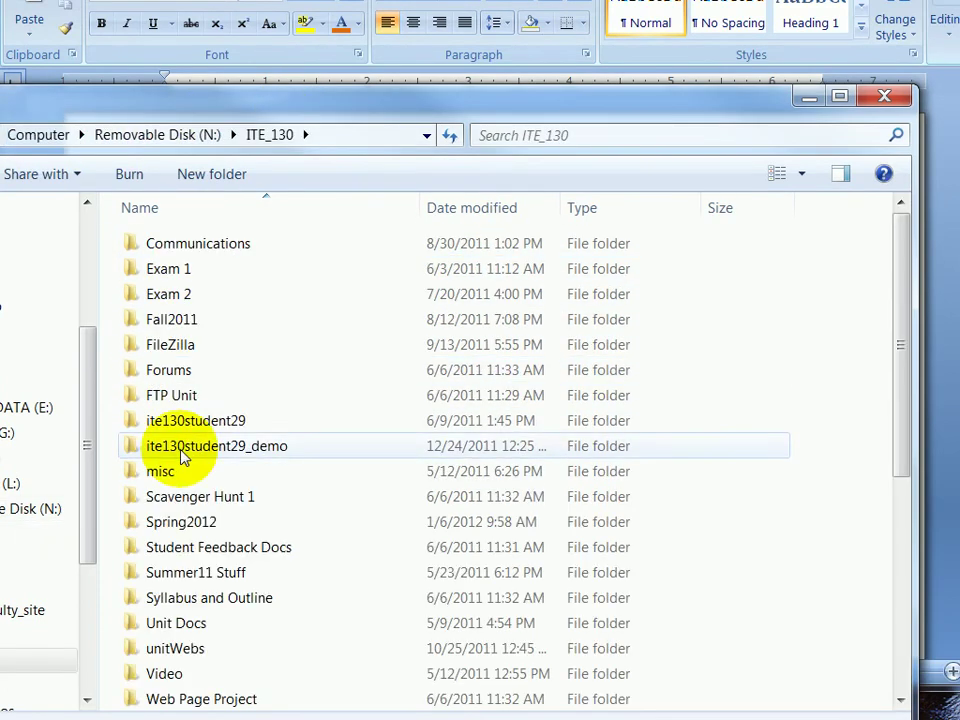
scroll(183, 490, "down", 4)
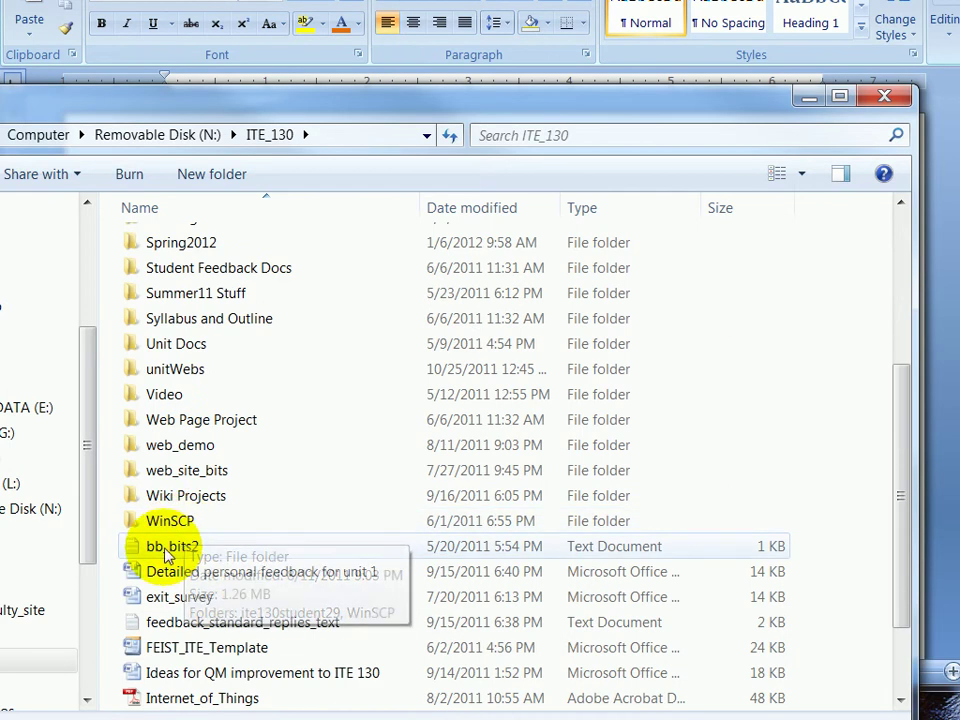
double_click(150, 522)
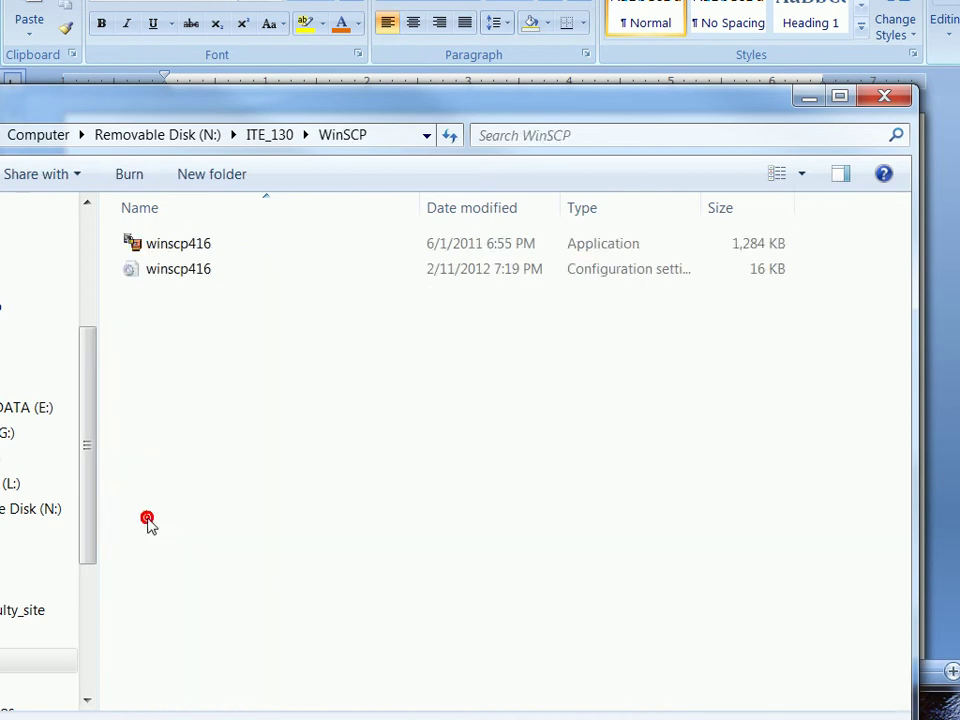
double_click(172, 246)
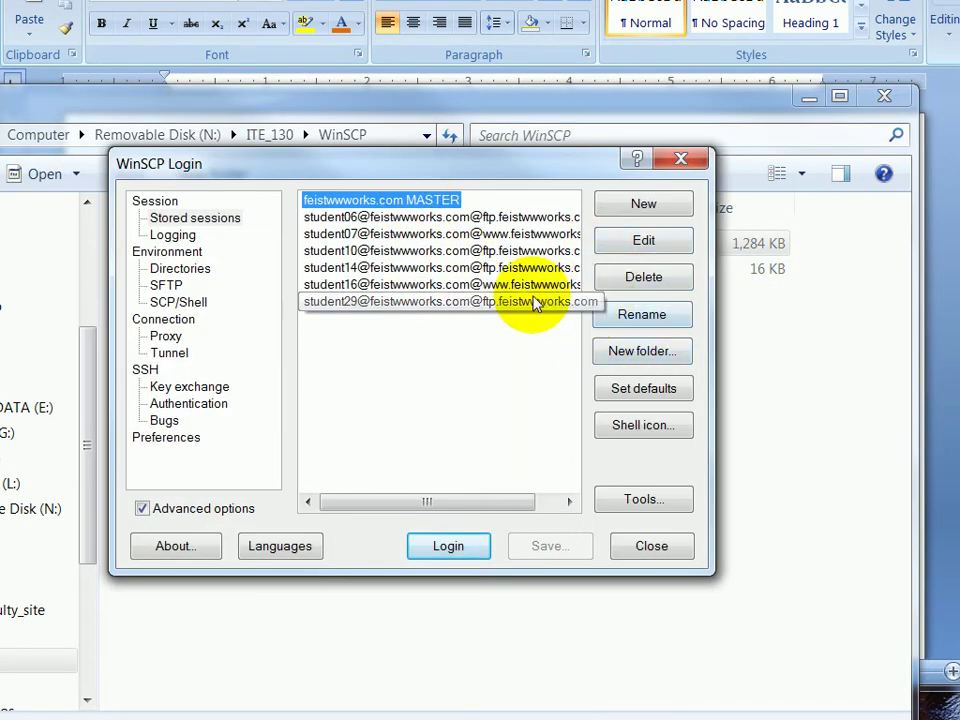
Open the last stored student session for editing and move the WinSCP Login window clear of its original spot
left_click(334, 303)
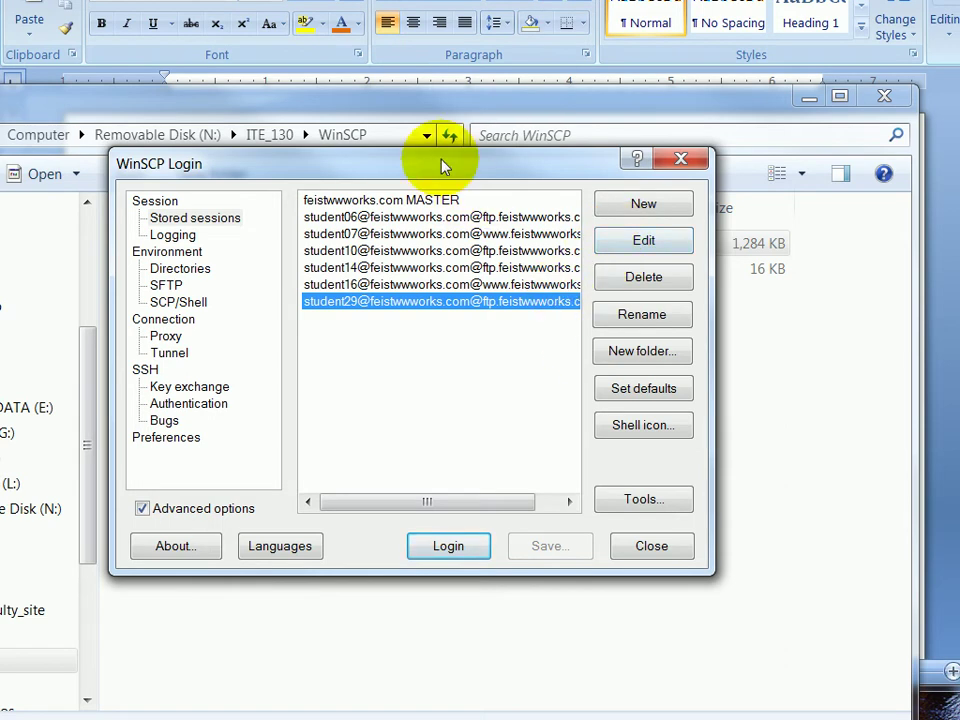
left_click(630, 240)
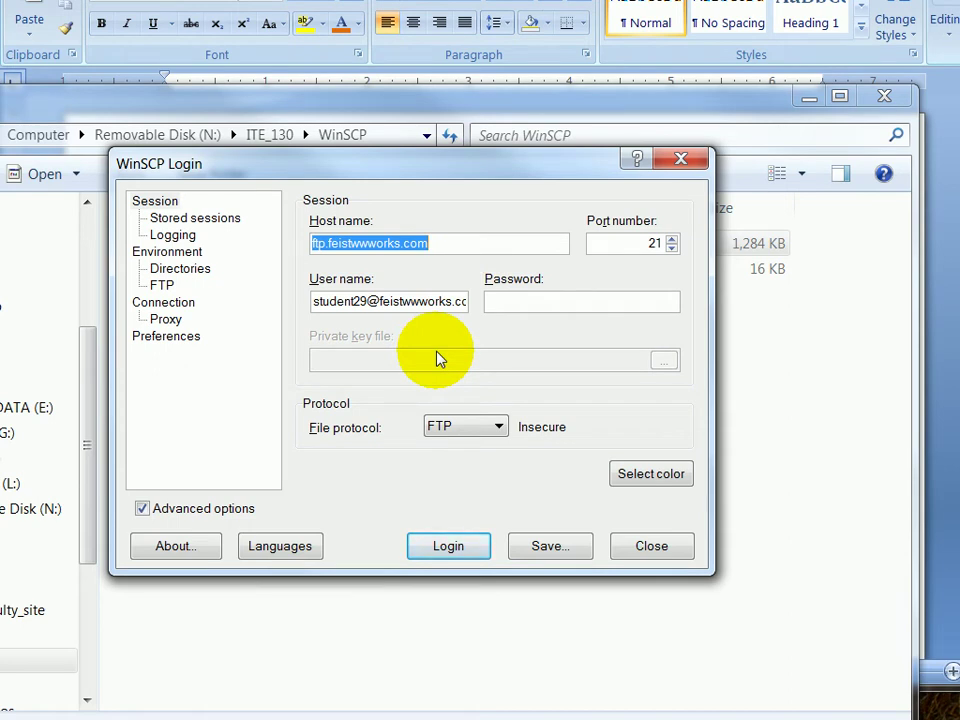
left_click_drag(466, 166, 503, 206)
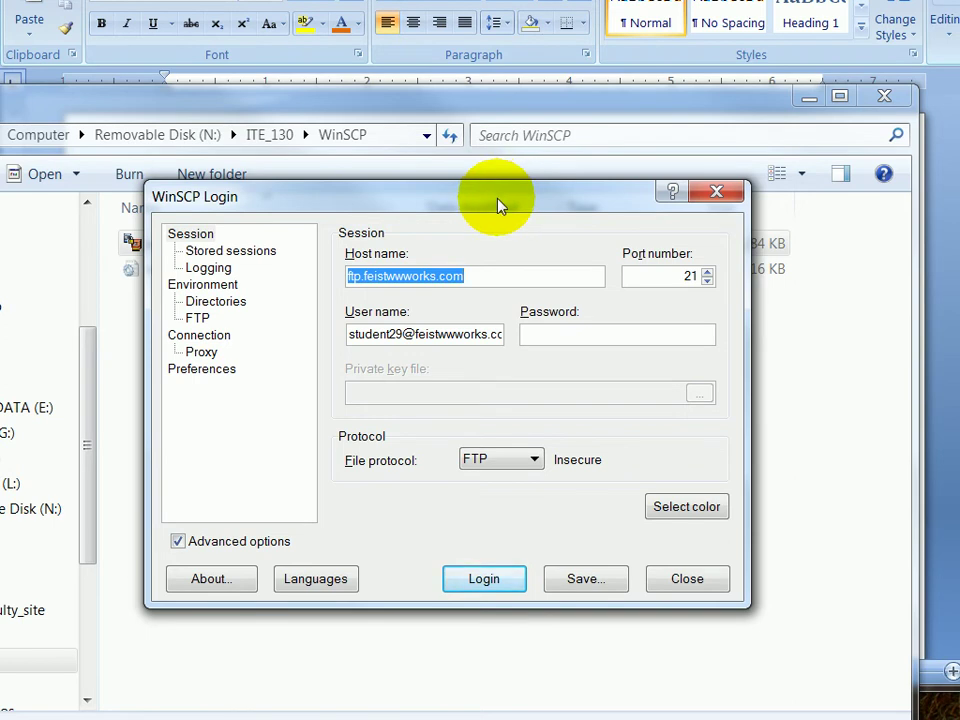
Capture the WinSCP Login window and paste it into the Word document below three blank lines
key("alt")
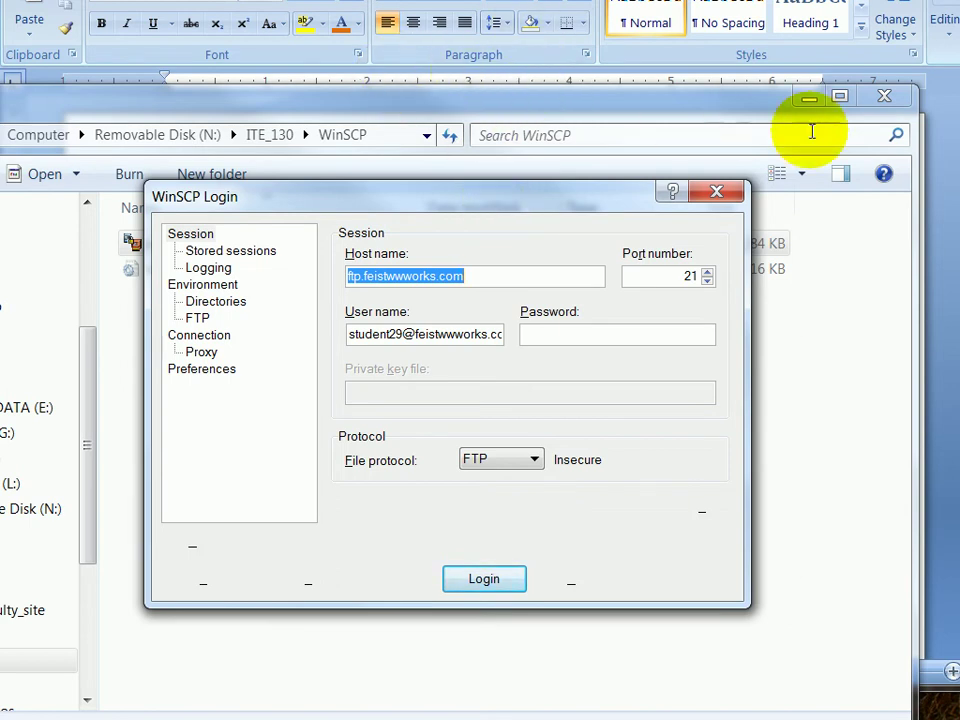
left_click(937, 313)
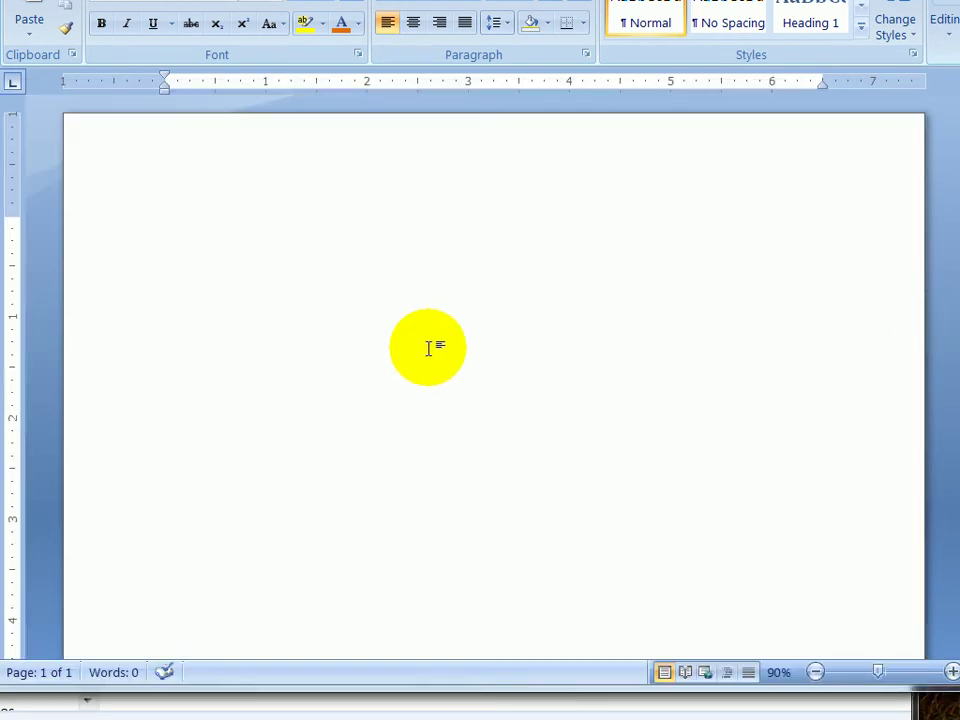
key("Return")
key("Return")
key("Return")
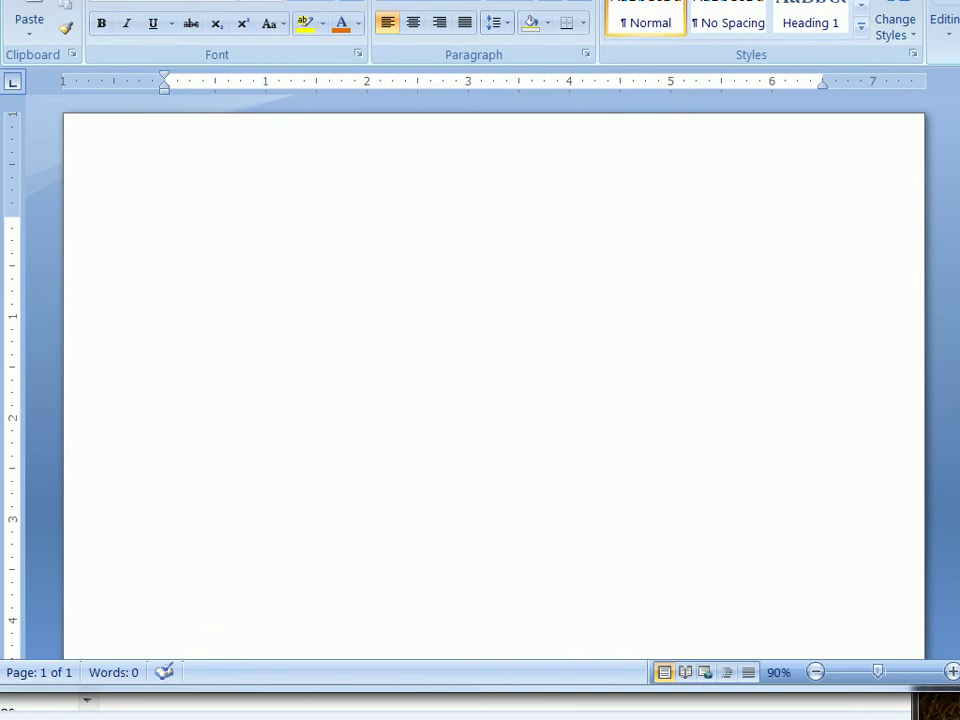
left_click(35, 40)
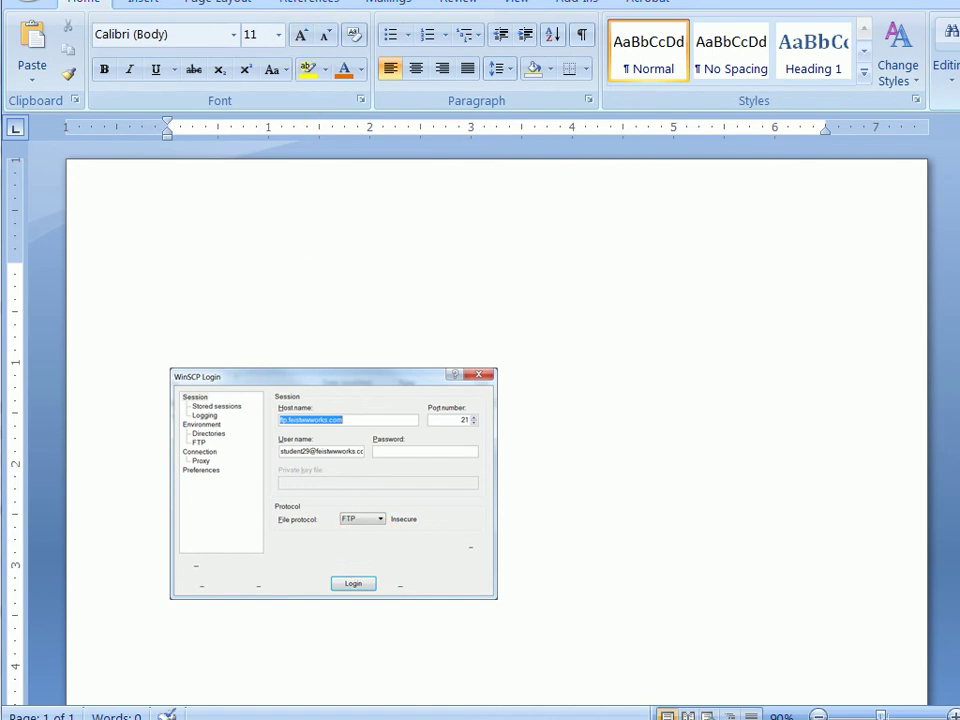
Recapture the WinSCP Login window and replace the pasted picture in the Word document with the new screenshot
key("alt+Tab")
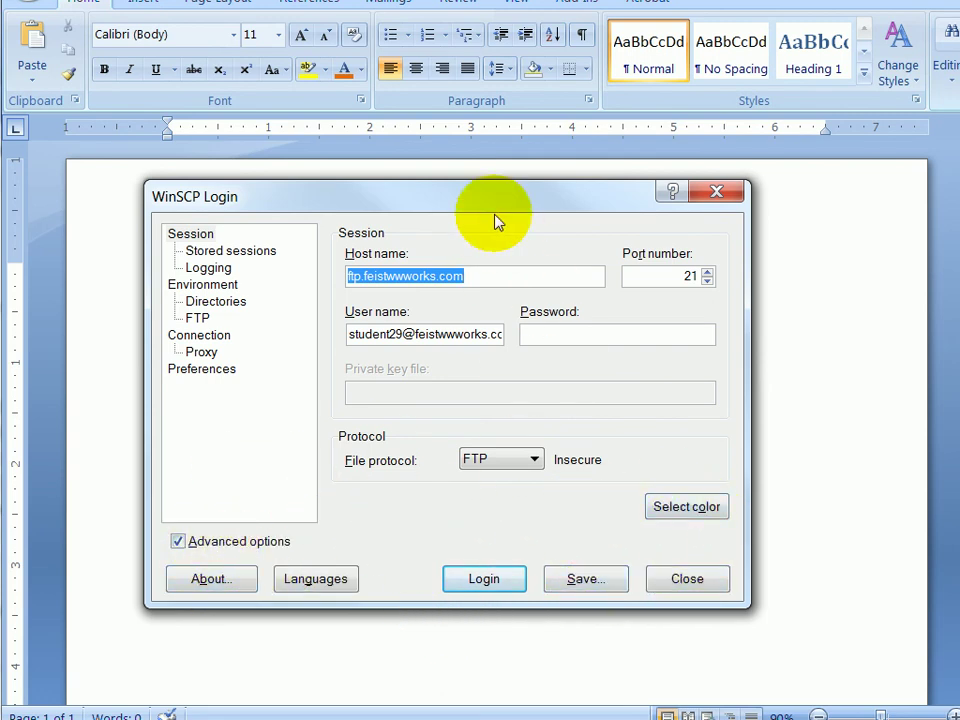
left_click(467, 194)
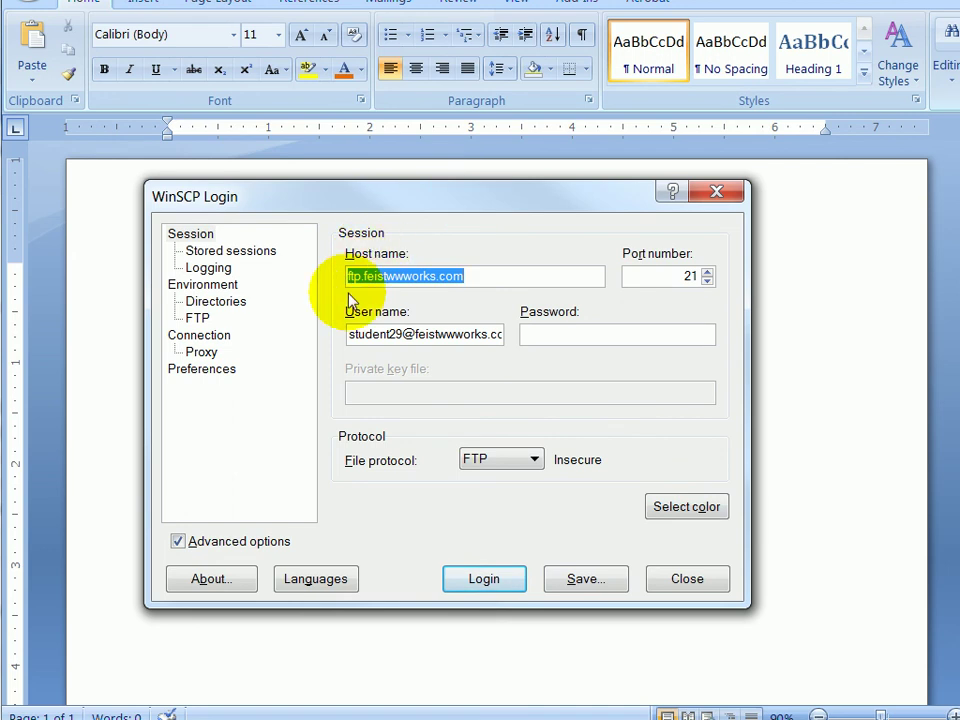
left_click(111, 272)
left_click(235, 397)
key("Delete")
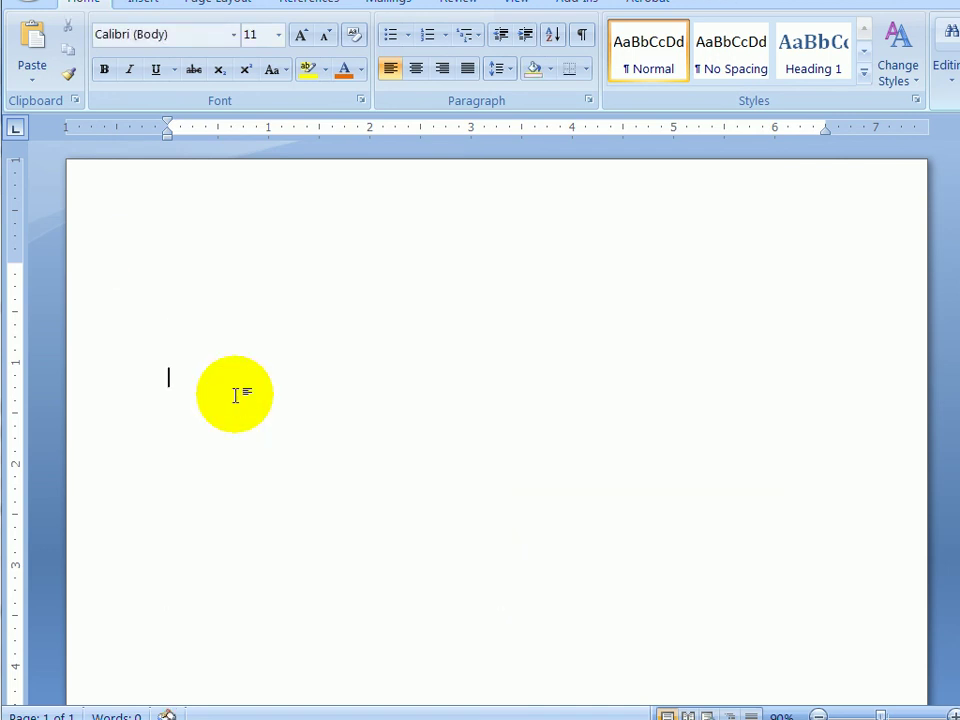
left_click(30, 40)
Enlarge the login screenshot proportionally to nearly the full text width, about 6.3 inches wide
left_click(458, 540)
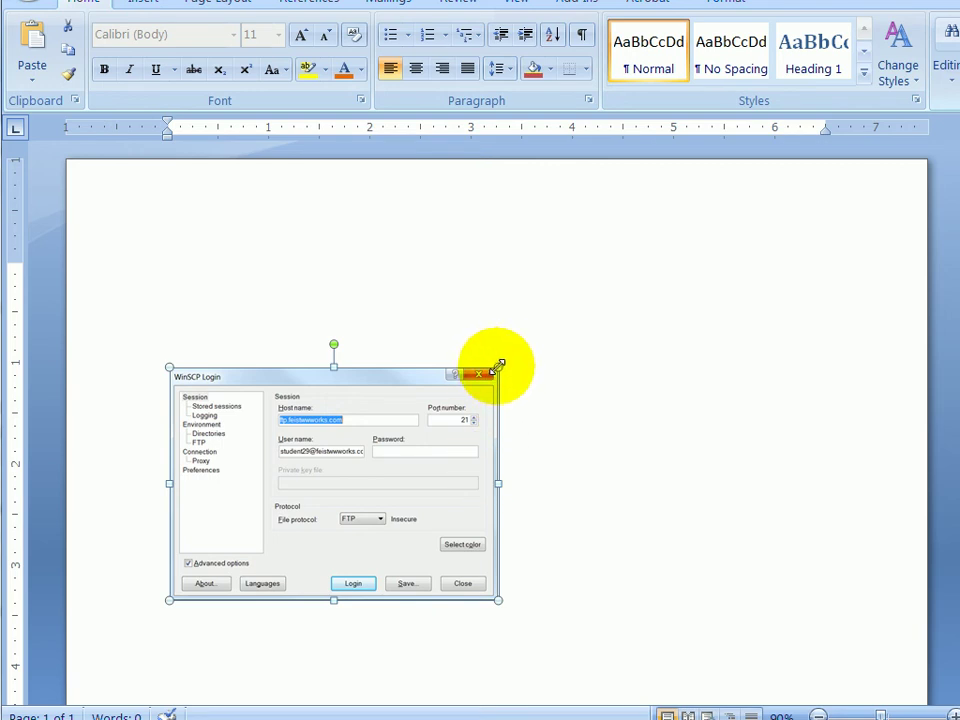
left_click_drag(498, 366, 694, 270)
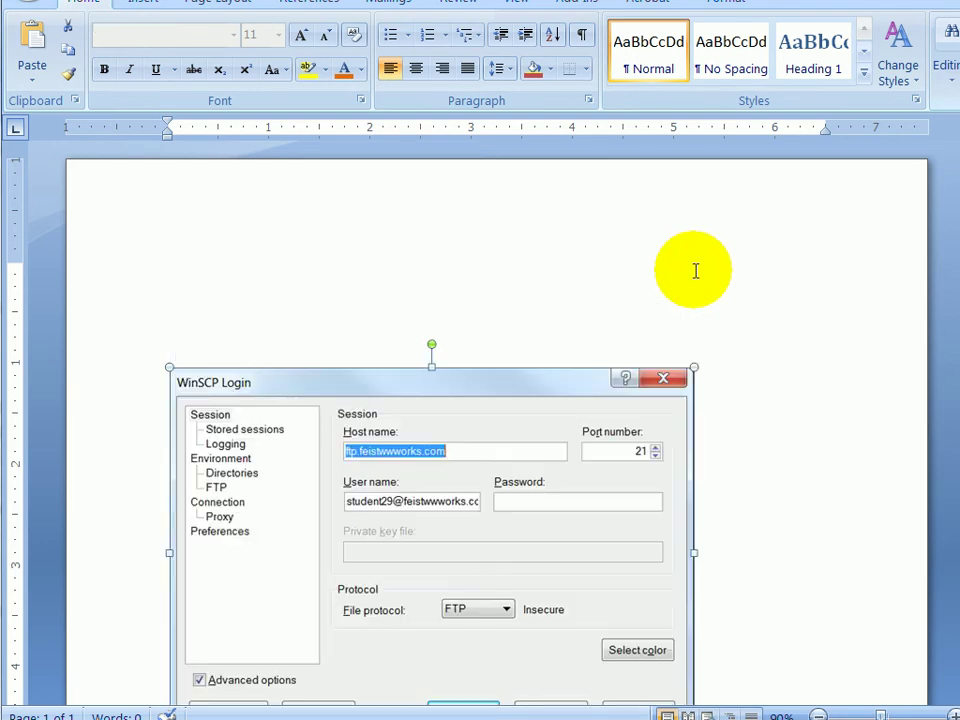
left_click_drag(692, 366, 805, 310)
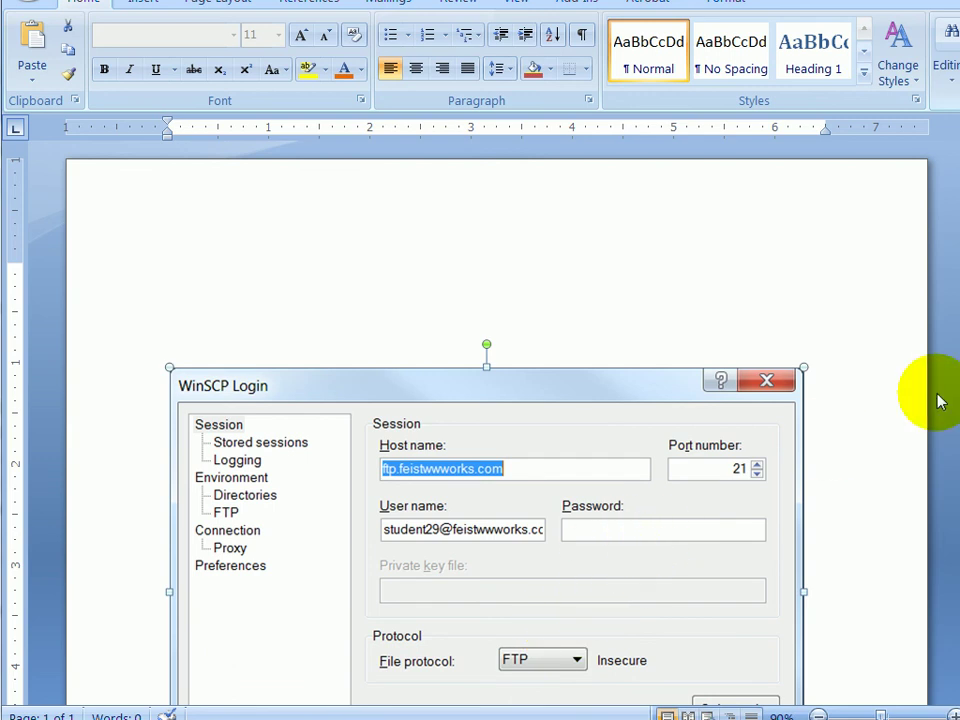
scroll(497, 430, "down", 3)
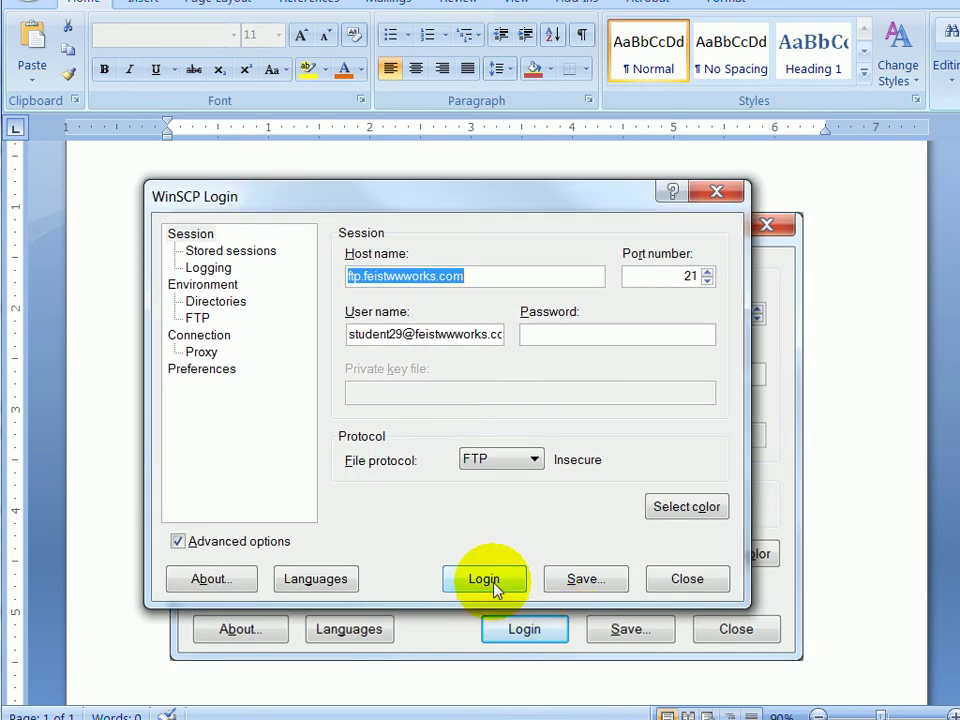
Start the WinSCP login and paste a screenshot of its password prompt below the login picture in the Word document
left_click(489, 582)
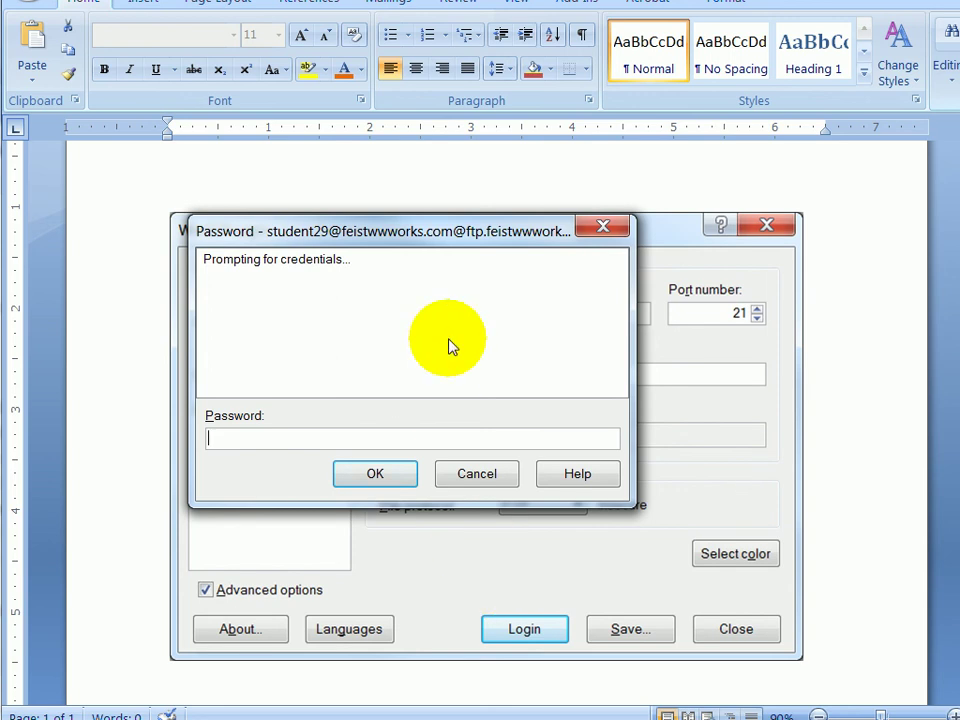
left_click_drag(439, 228, 430, 298)
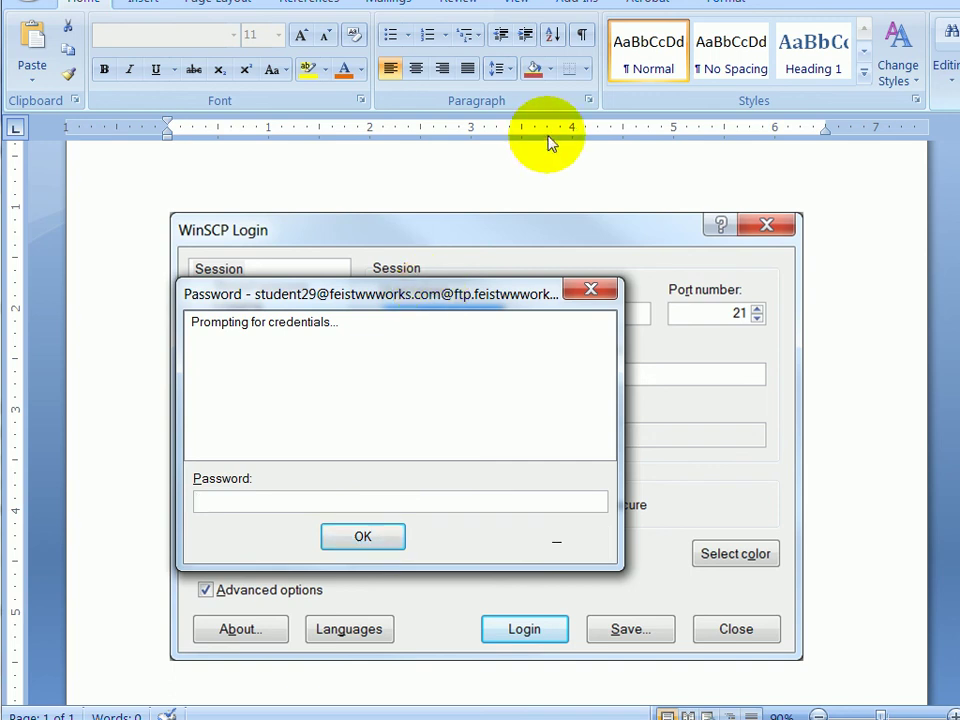
left_click(127, 314)
scroll(242, 562, "down", 3)
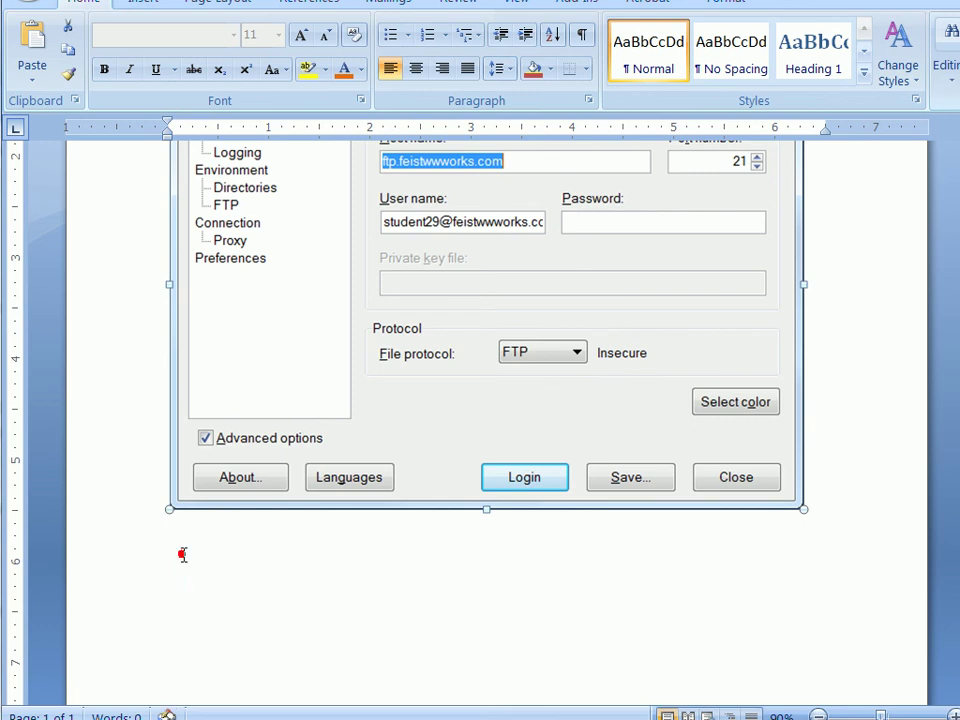
left_click(181, 553)
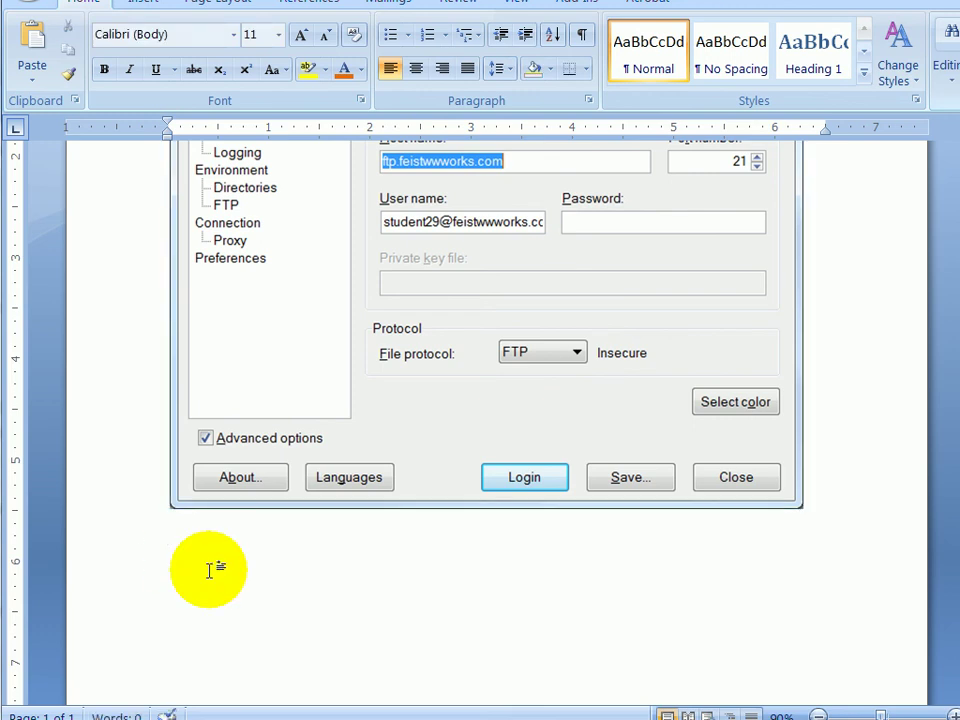
scroll(209, 570, "down", 1)
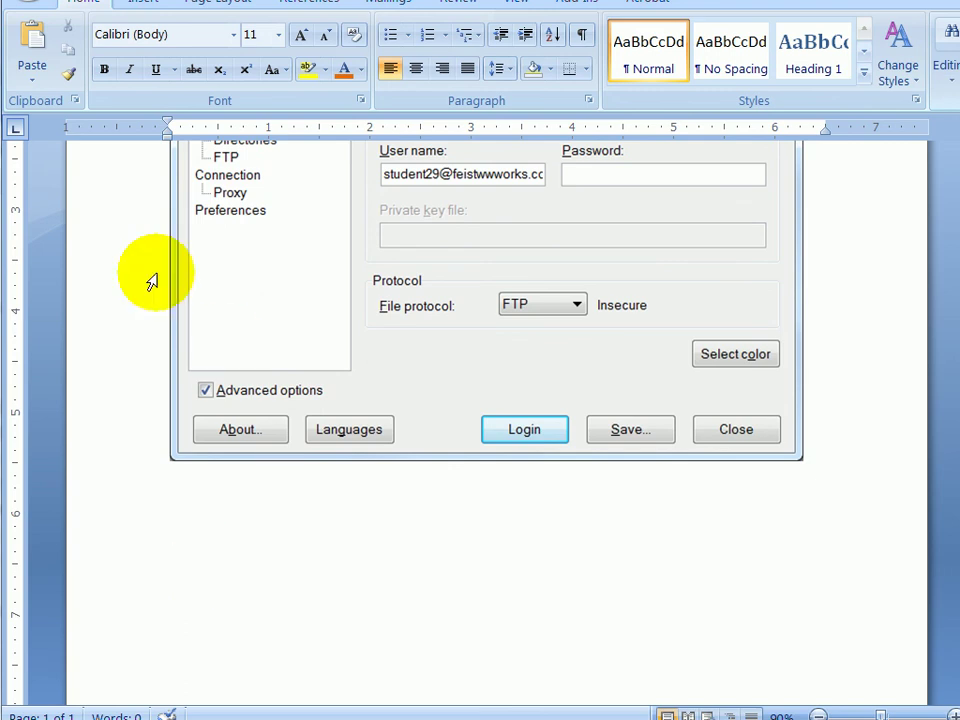
left_click(34, 40)
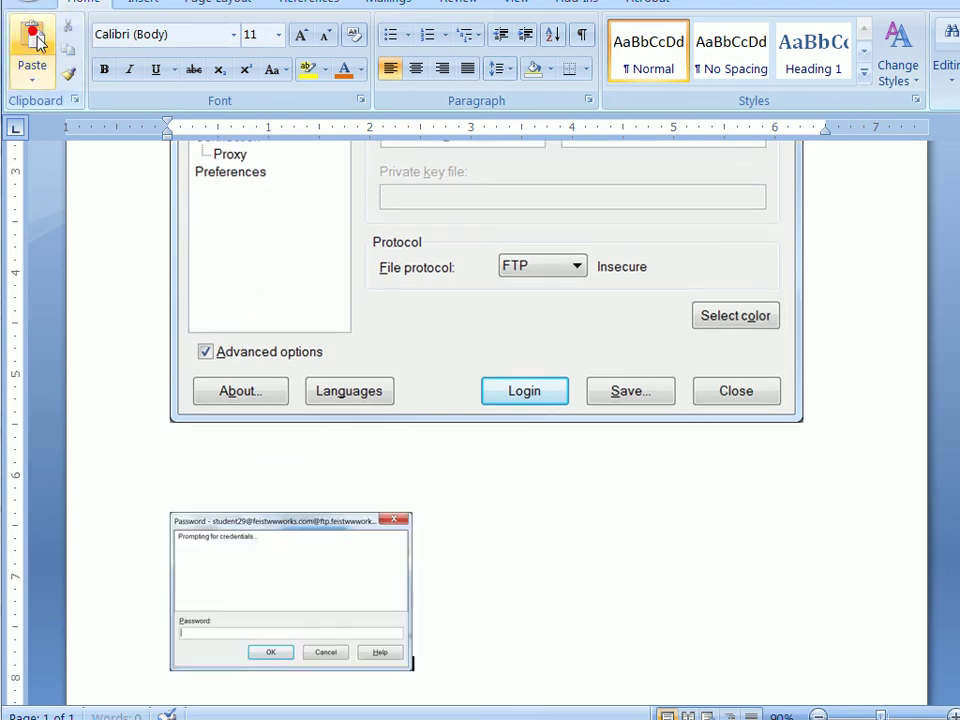
Enlarge the password-prompt screenshot proportionally to about 4.5 inches wide and review both pictures in the document
left_click(322, 579)
scroll(450, 635, "down", 2)
scroll(485, 620, "down", 4)
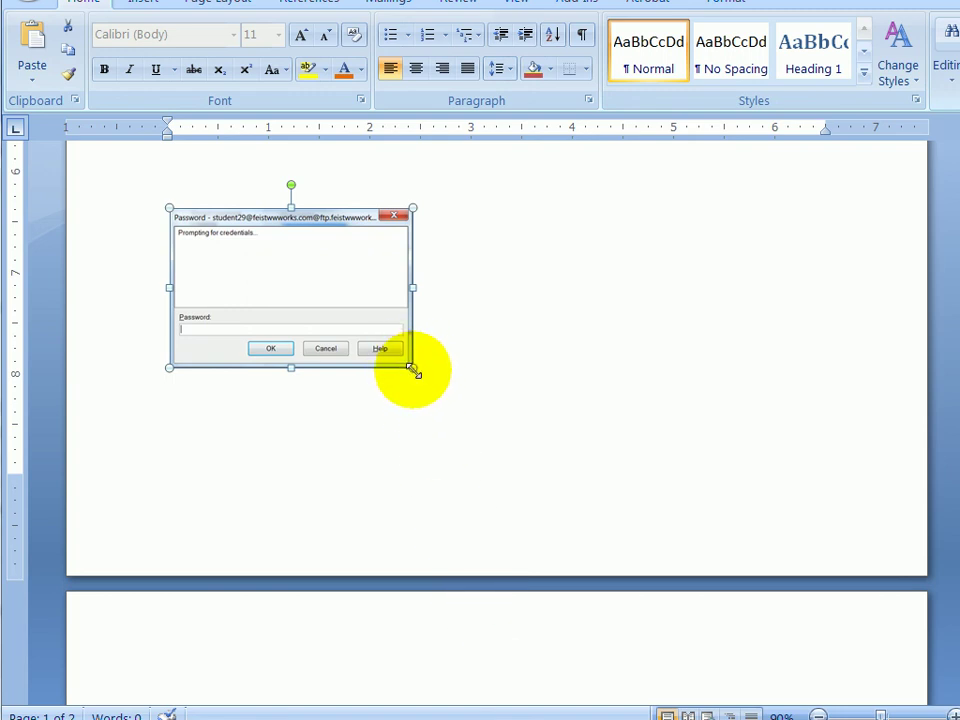
left_click_drag(414, 369, 554, 447)
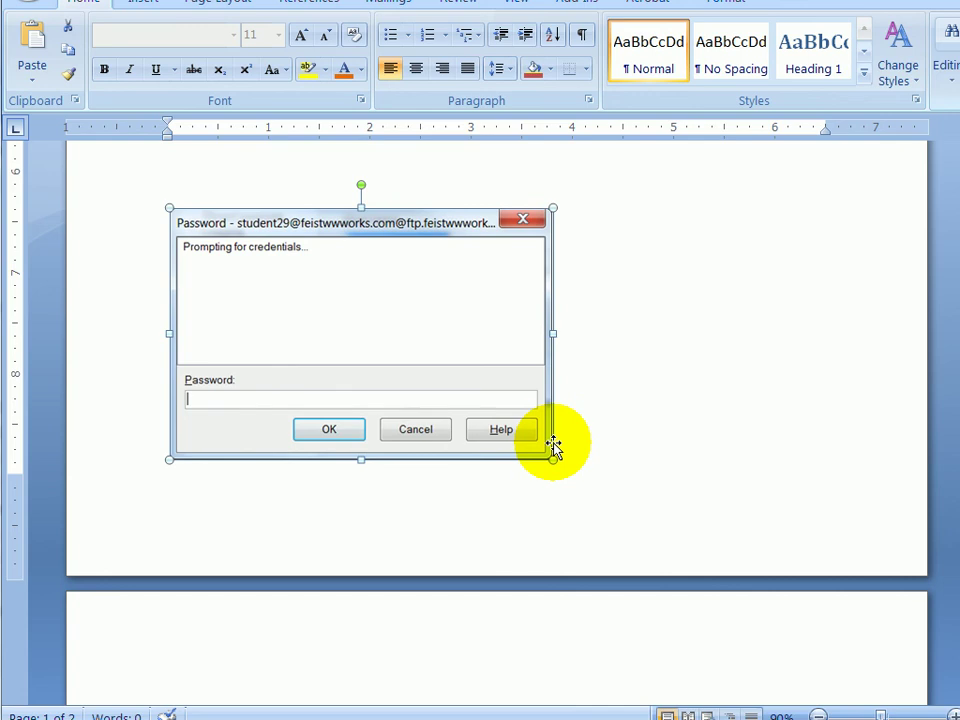
scroll(555, 377, "up", 2)
left_click_drag(553, 302, 613, 266)
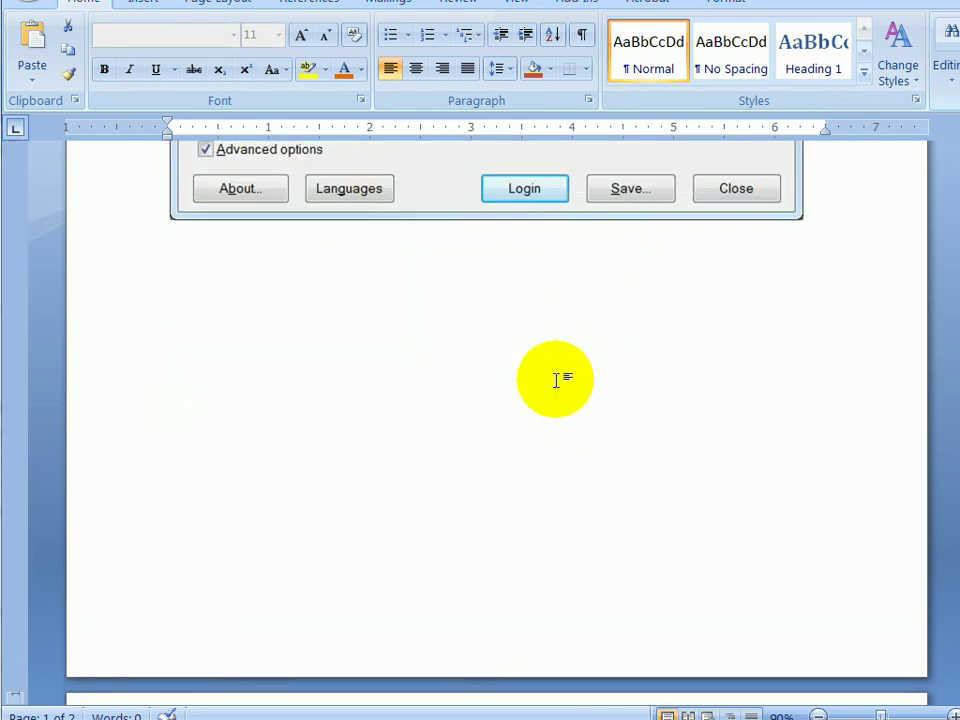
scroll(542, 403, "down", 10)
scroll(540, 405, "up", 1)
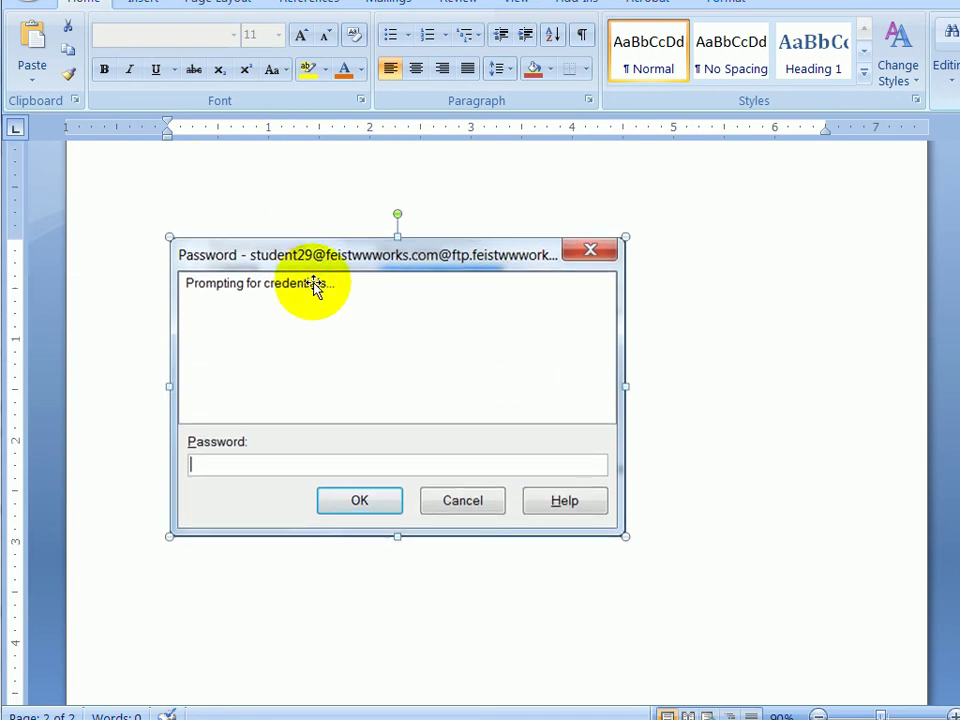
scroll(385, 338, "up", 10)
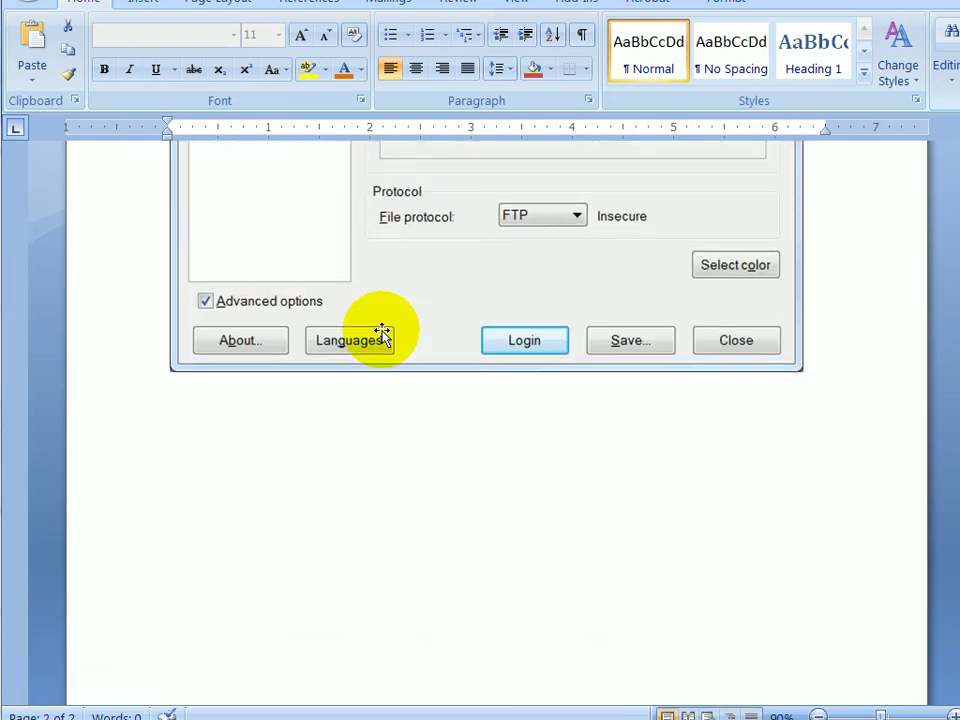
scroll(383, 333, "up", 5)
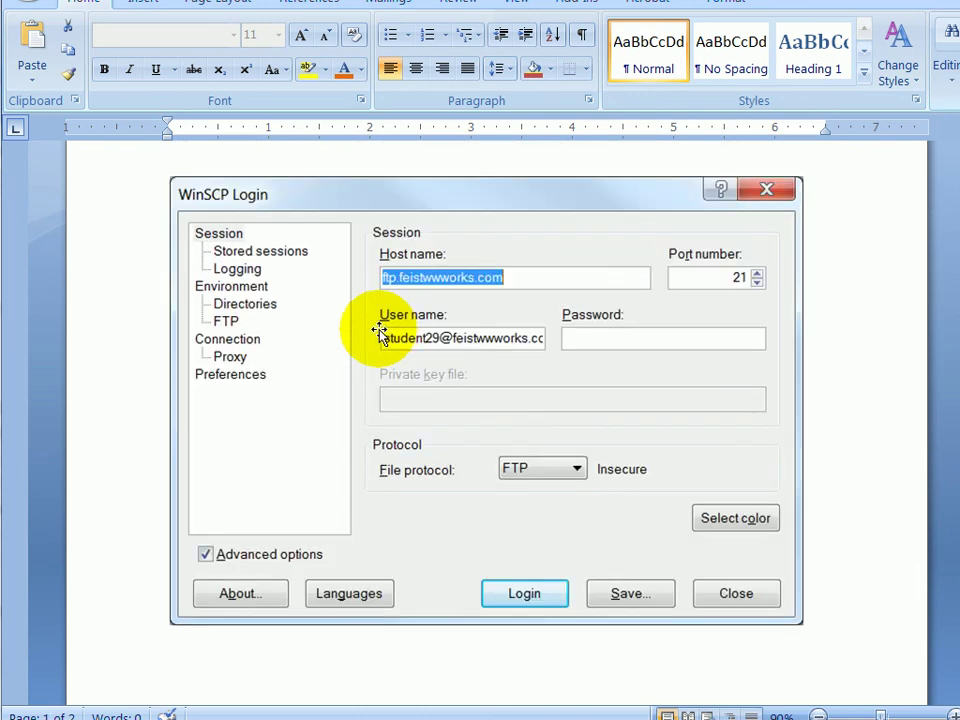